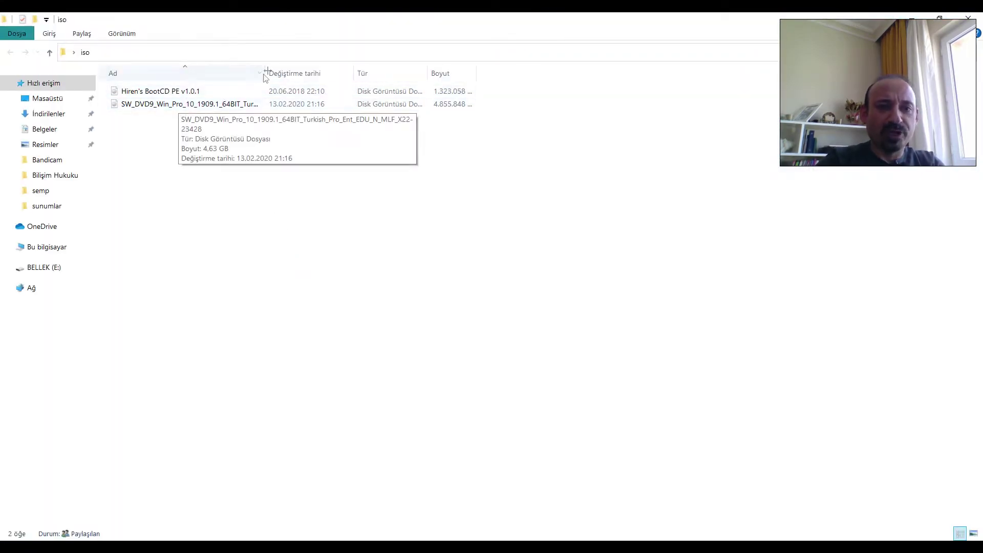
# - Examine the Hiren's BootCD PE v1.0.1 and SW_DVD9_Win_Pro_10_1909.1_64BIT image files in the iso folder
pyautogui.click(129, 103)
pyautogui.click(158, 94)
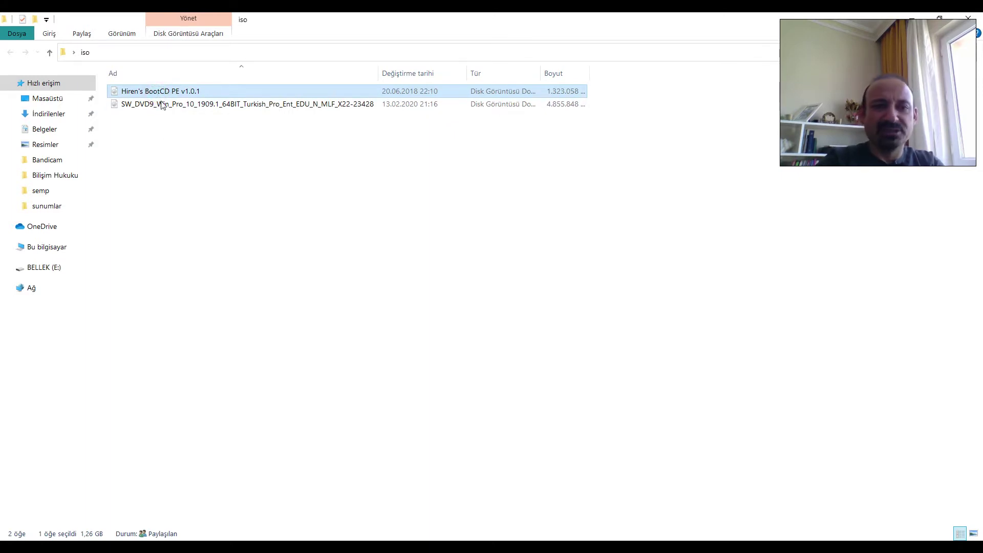
pyautogui.click(161, 104)
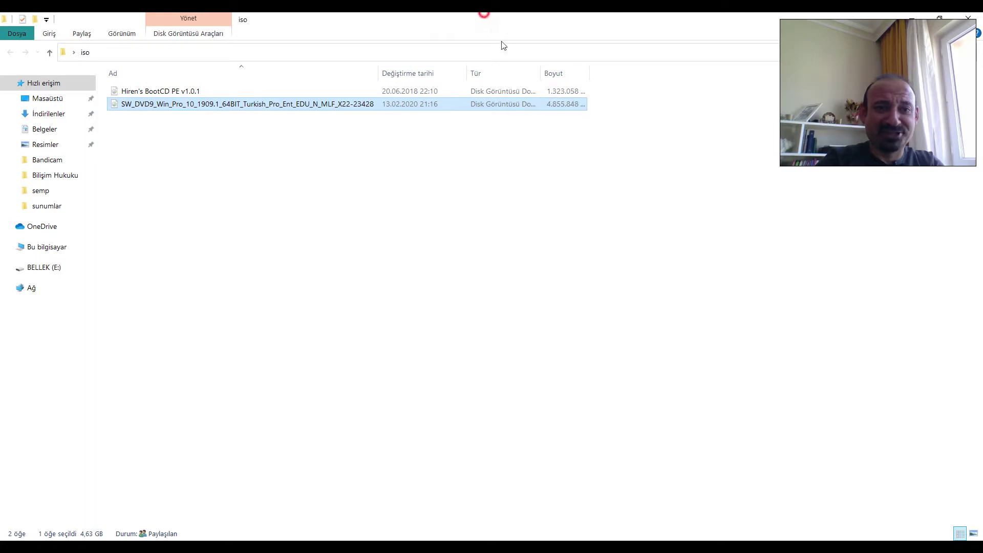
# - Launch WinSetupFromUSB from the desktop and check the contents of the BELLEK (E:) USB drive
pyautogui.doubleClick(490, 22)
pyautogui.doubleClick(26, 351)
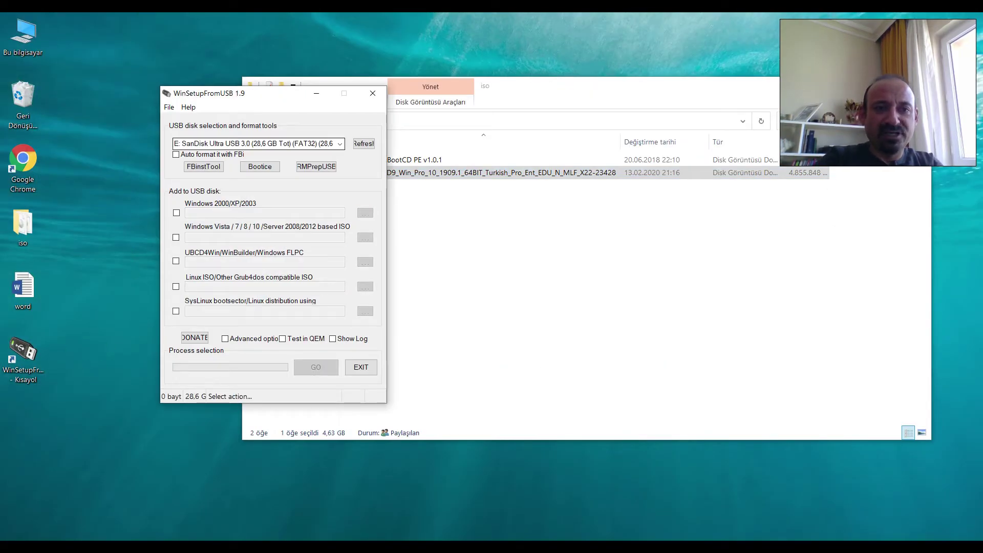
pyautogui.doubleClick(23, 33)
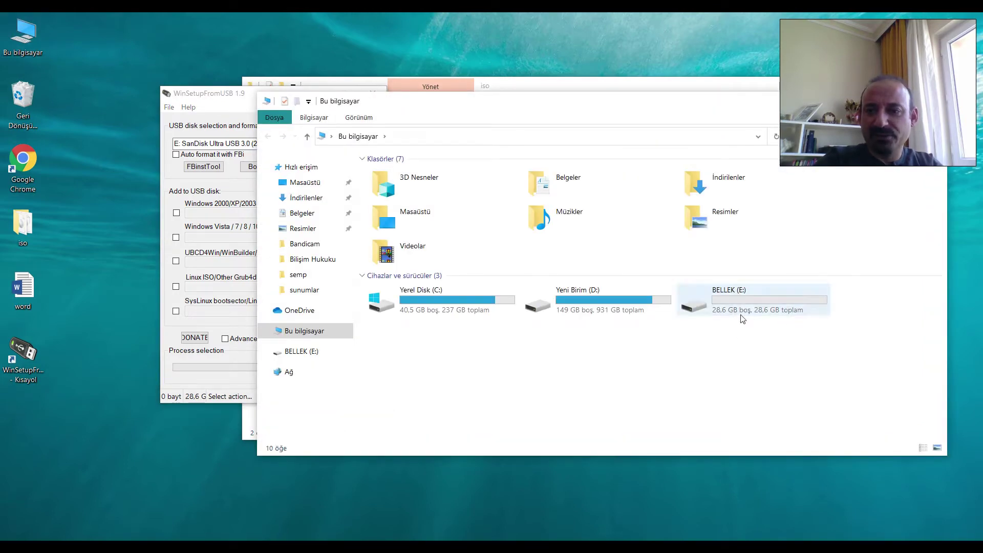
pyautogui.doubleClick(743, 307)
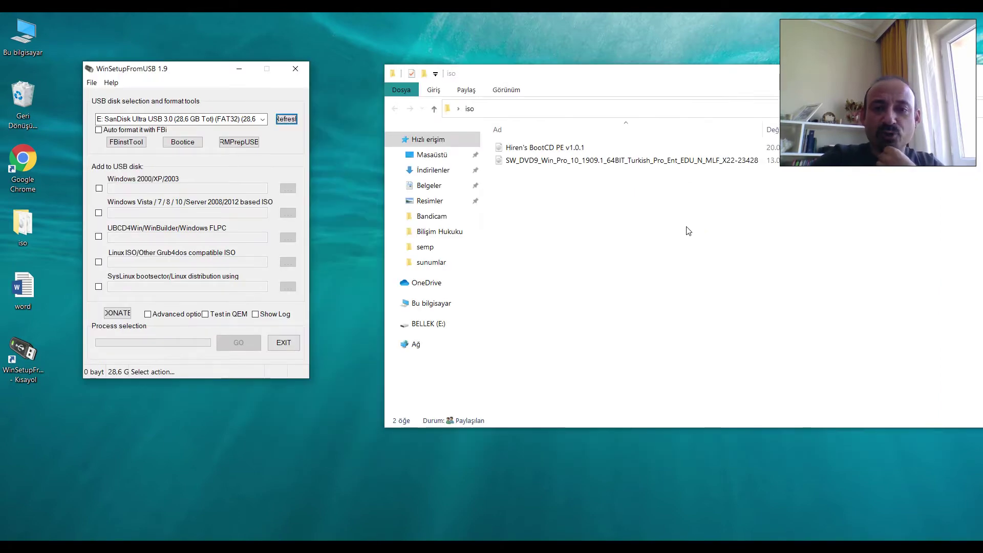
pyautogui.click(551, 183)
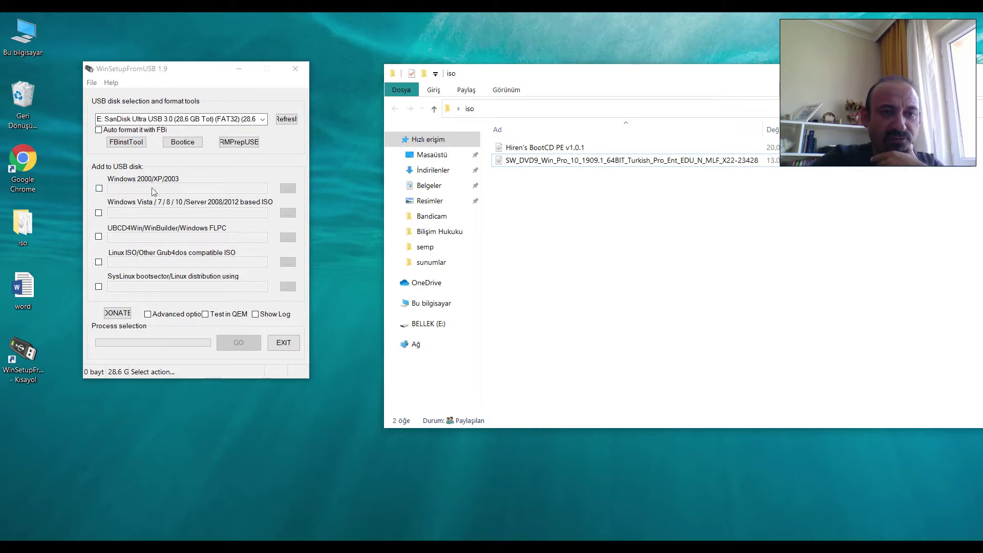
pyautogui.click(98, 214)
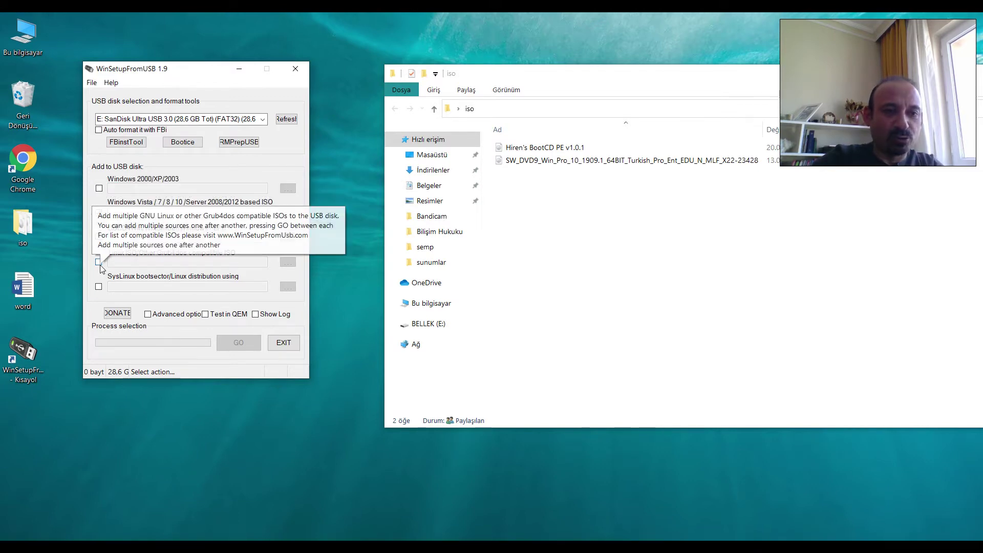
pyautogui.click(99, 262)
pyautogui.click(98, 213)
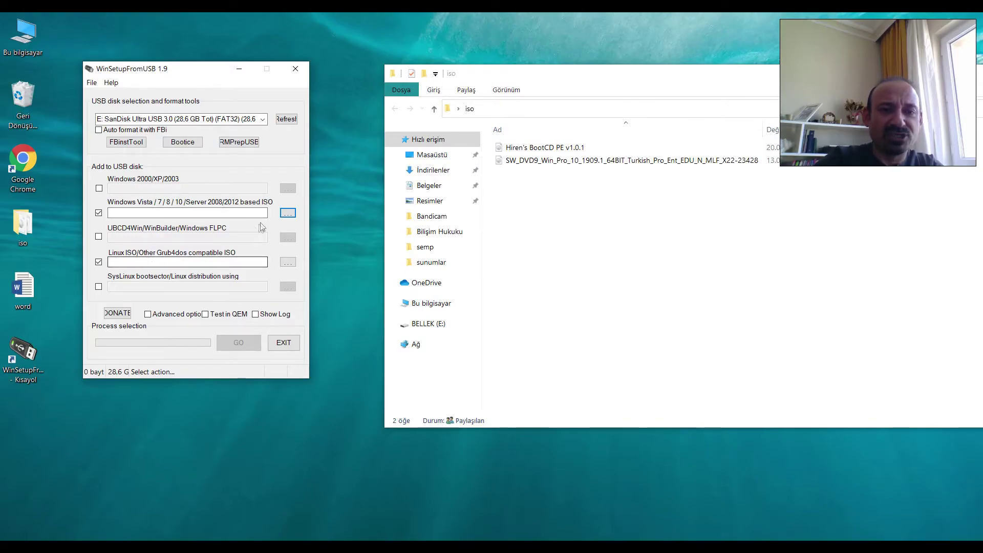
pyautogui.click(287, 213)
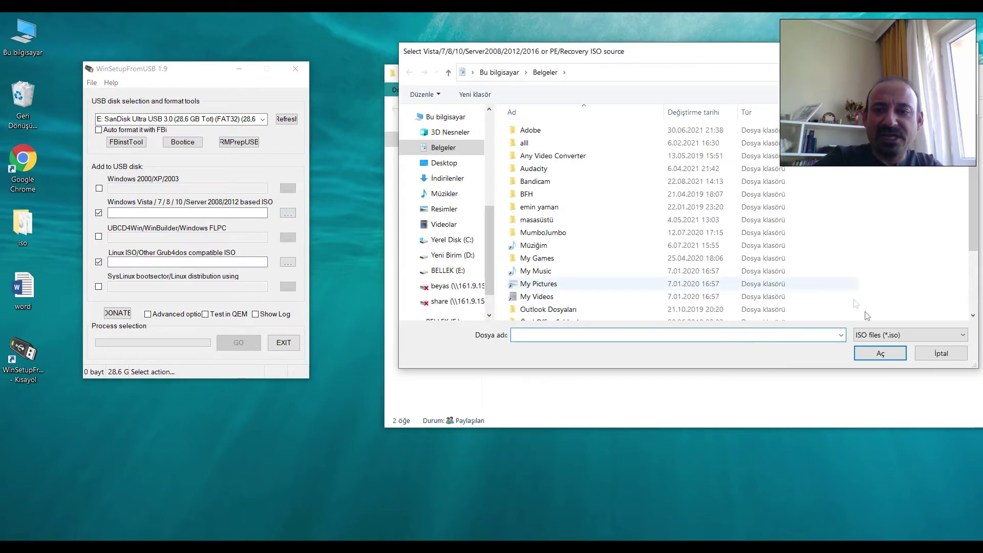
pyautogui.click(949, 353)
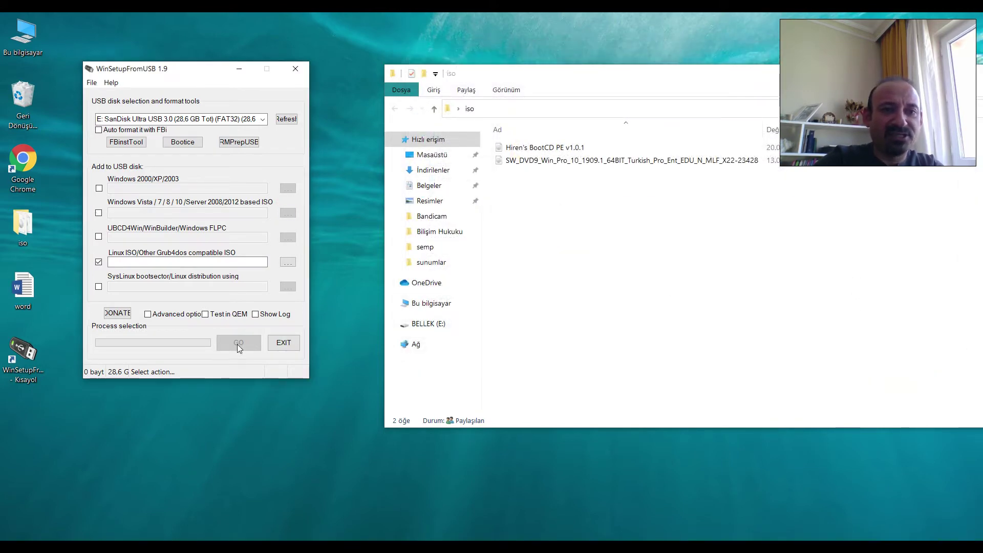
pyautogui.click(98, 261)
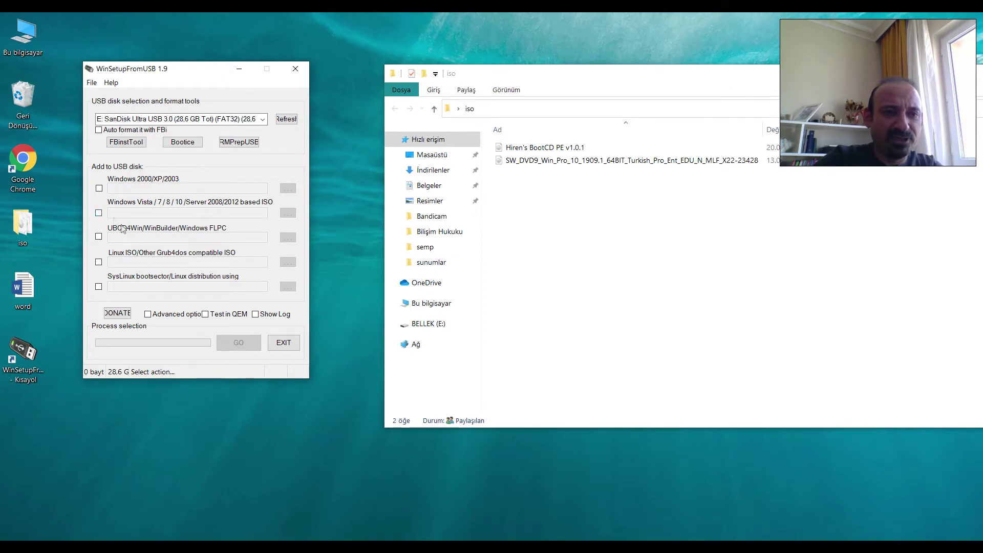
# - Add Hiren's BootCD PE v1.0.1.iso from the desktop's iso folder as the Windows Vista / 7 / 8 / 10 / Server based ISO source
pyautogui.click(98, 213)
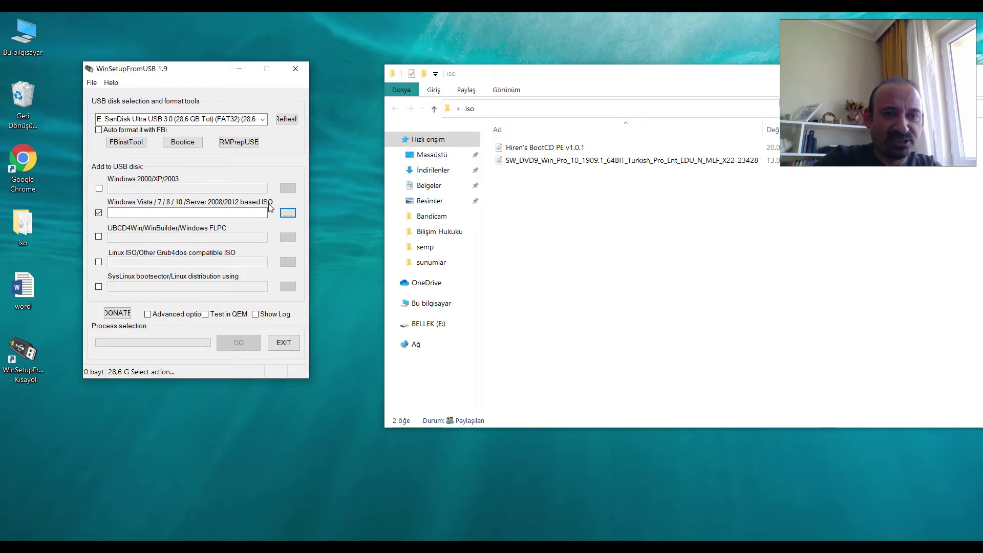
pyautogui.click(289, 216)
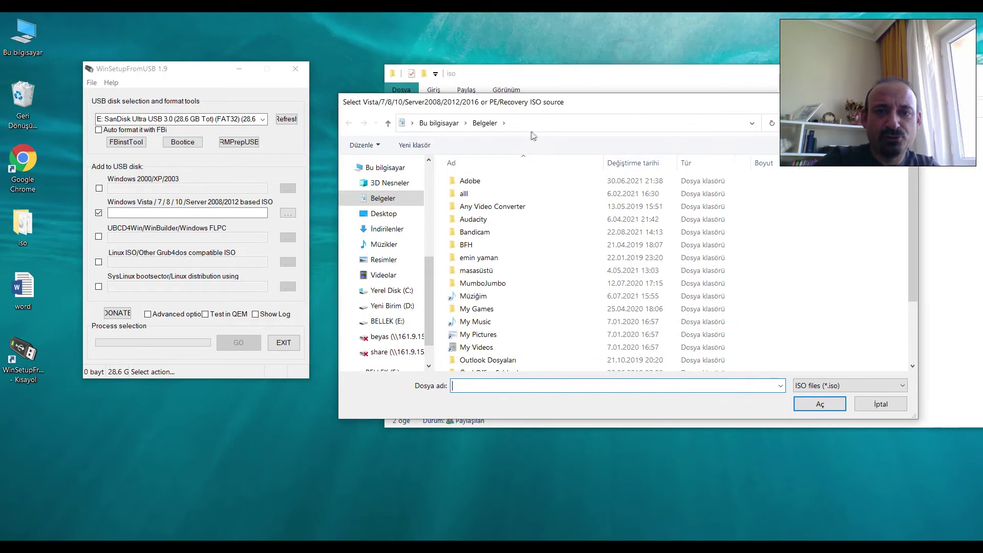
pyautogui.click(527, 123)
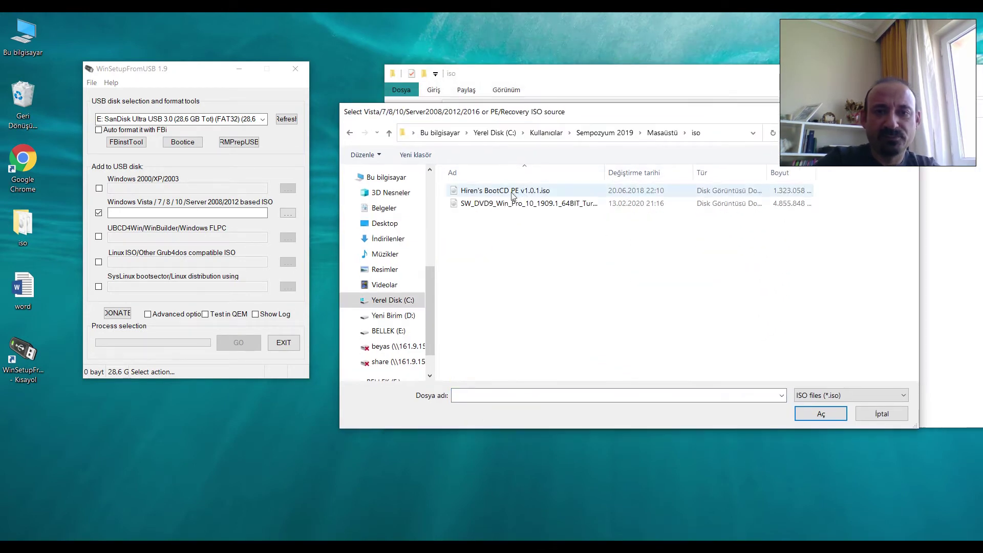
pyautogui.doubleClick(511, 193)
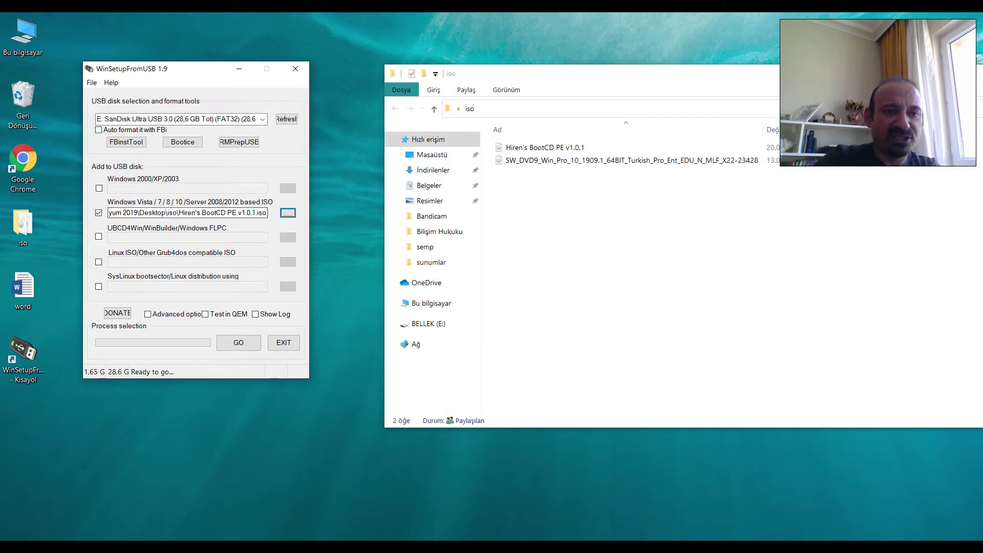
# - Enable automatic formatting of the USB disk with FBinst, using the FAT32 file system
pyautogui.click(99, 130)
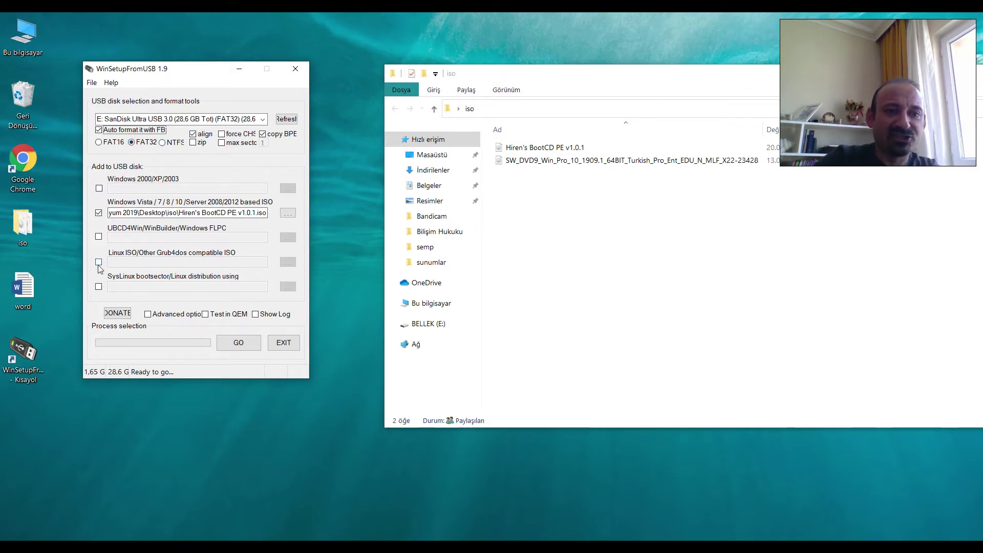
pyautogui.click(146, 143)
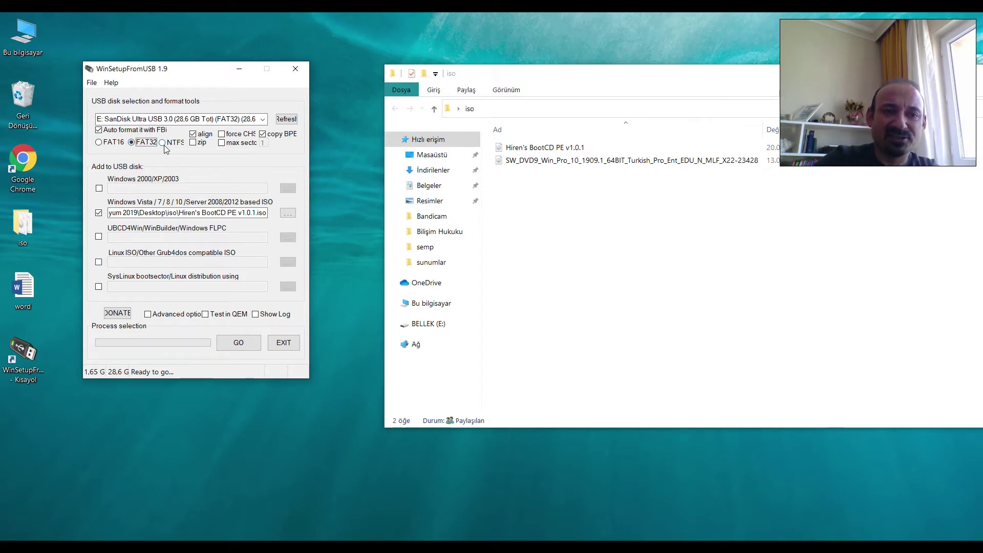
pyautogui.click(584, 244)
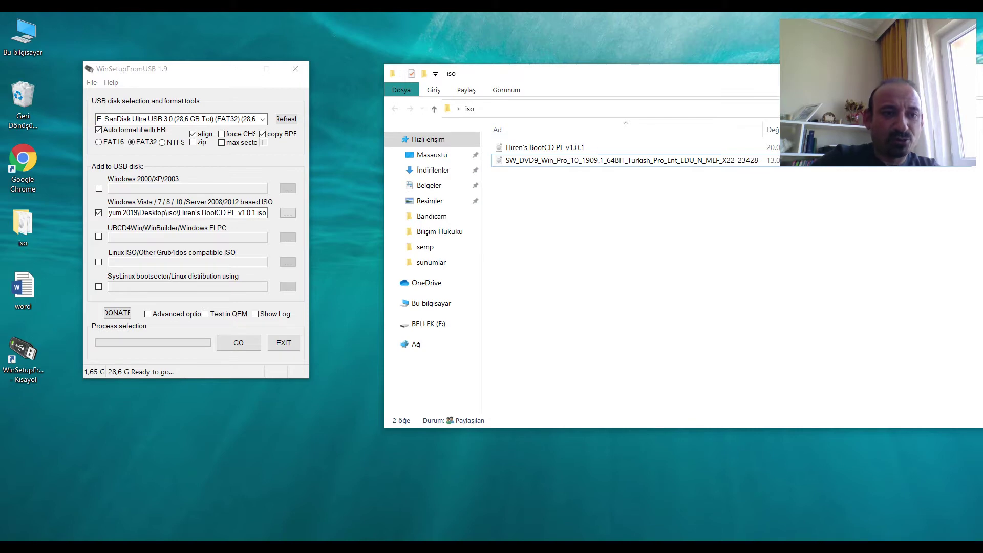
# - Write the image to the USB disk, accepting its erasure and reformatting and the boot menu name Hiren's BootCD PE v1.0.1
pyautogui.click(245, 347)
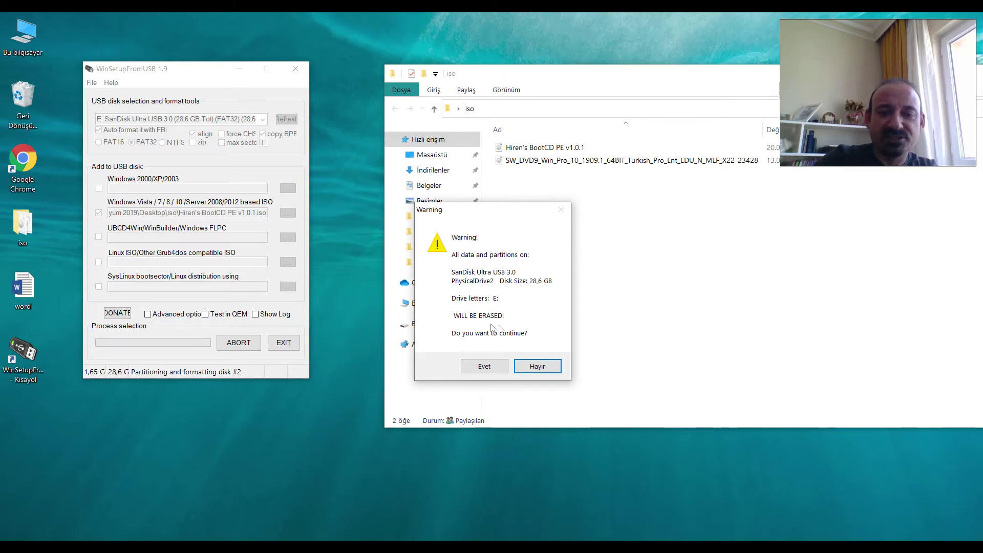
pyautogui.click(493, 370)
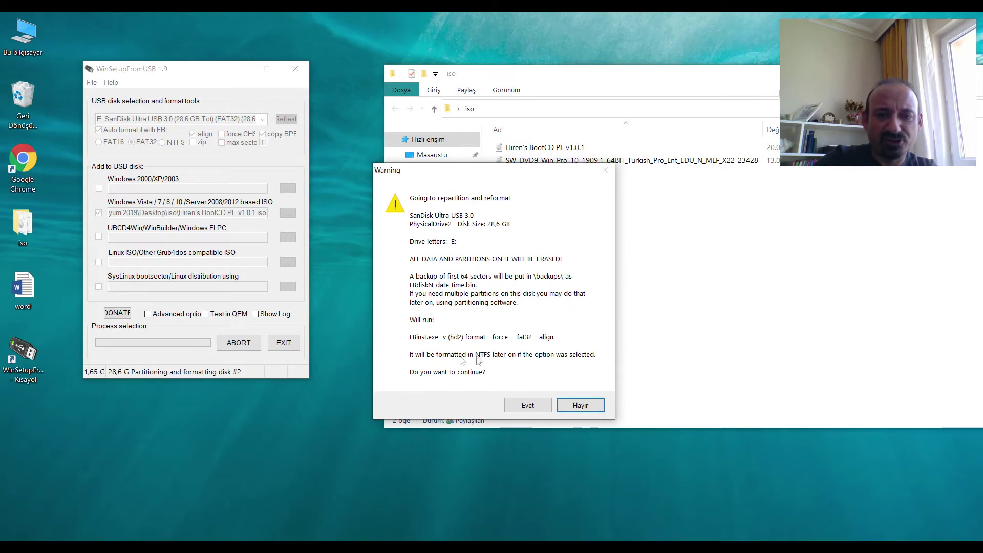
pyautogui.click(528, 405)
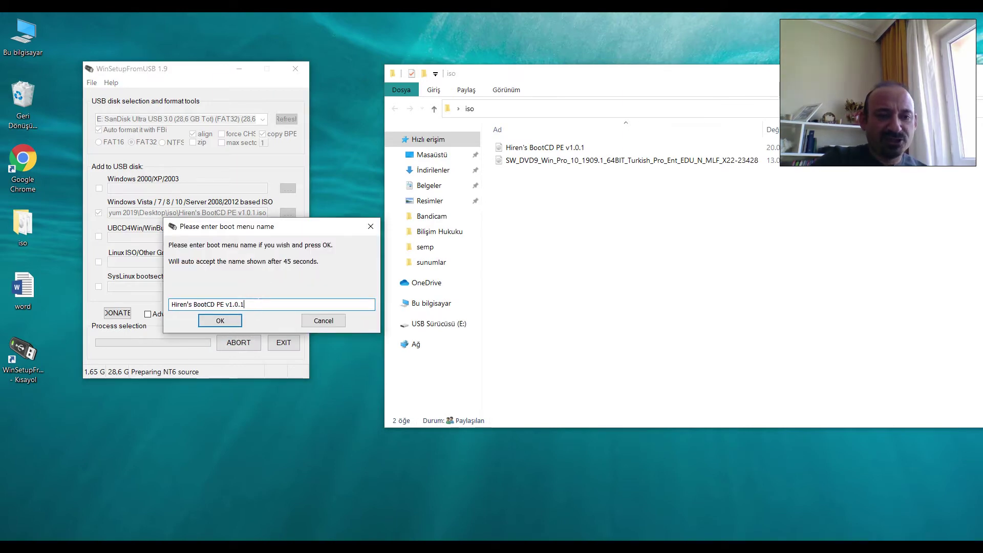
pyautogui.click(220, 321)
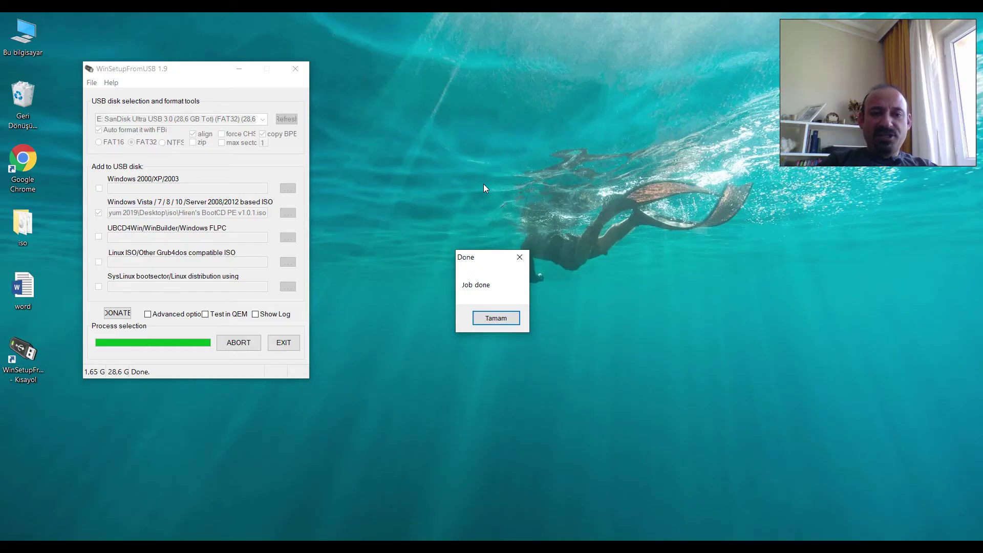
pyautogui.click(491, 317)
# - Inspect the files written to the WINSETUP (E:) drive, then close its window
pyautogui.click(589, 173)
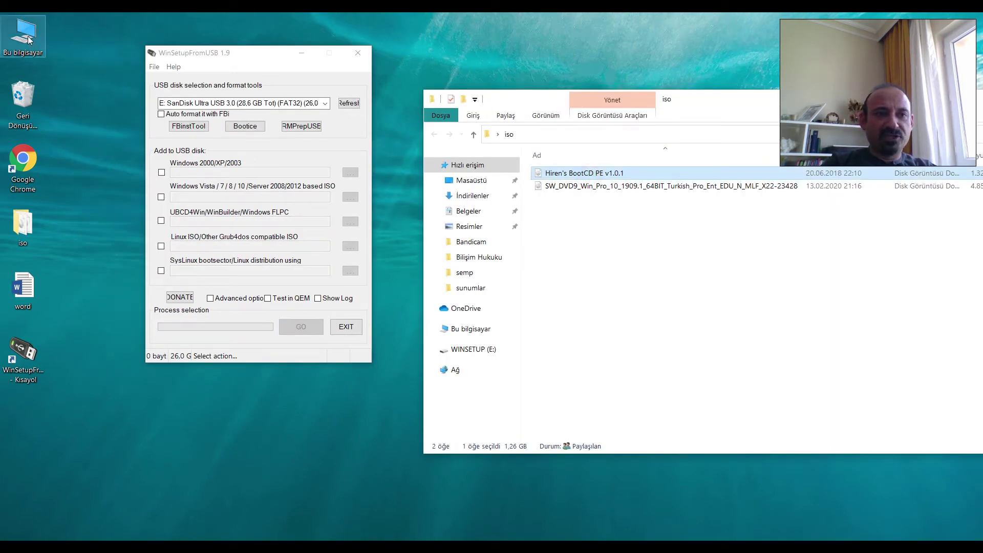
pyautogui.doubleClick(23, 35)
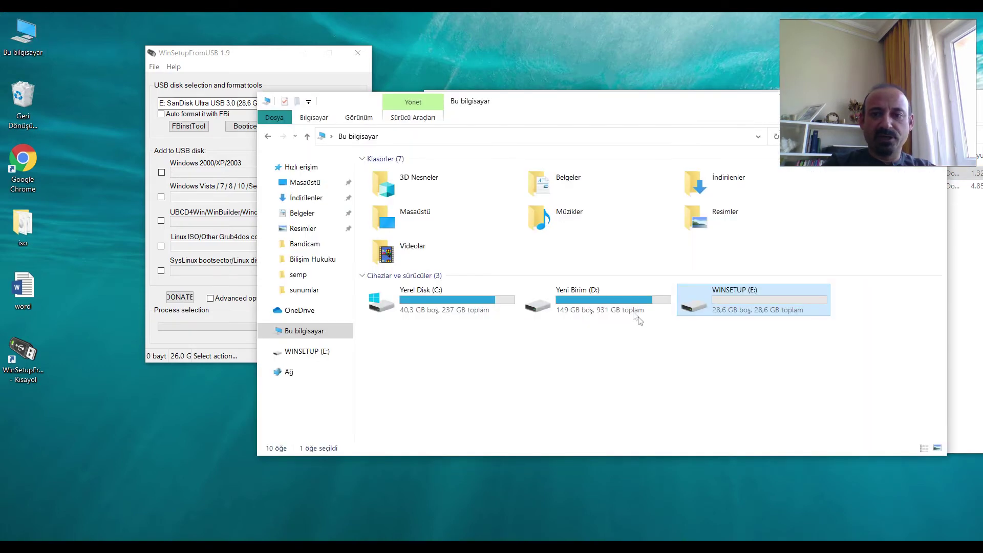
pyautogui.doubleClick(735, 296)
pyautogui.moveTo(410, 273); pyautogui.dragTo(425, 317)
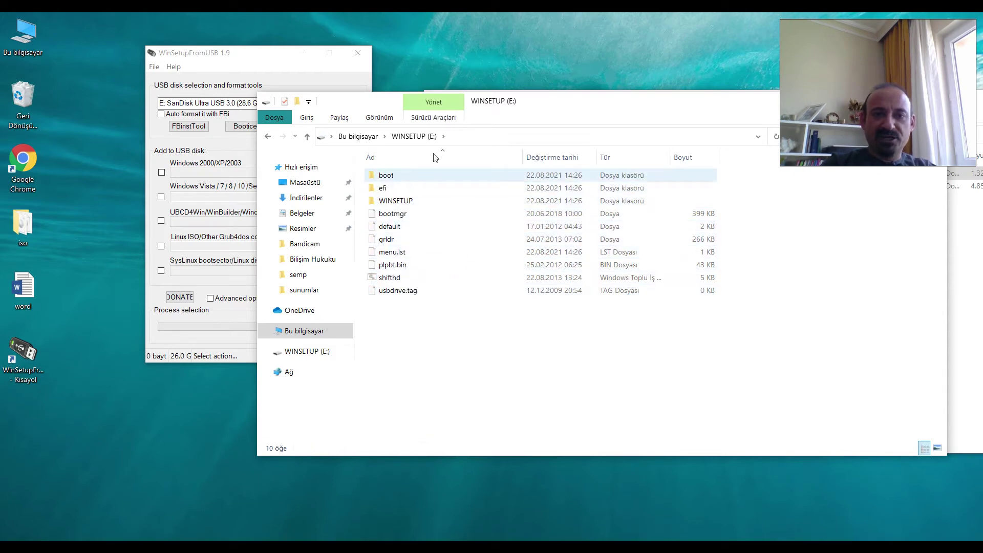
pyautogui.moveTo(530, 102); pyautogui.dragTo(405, 219)
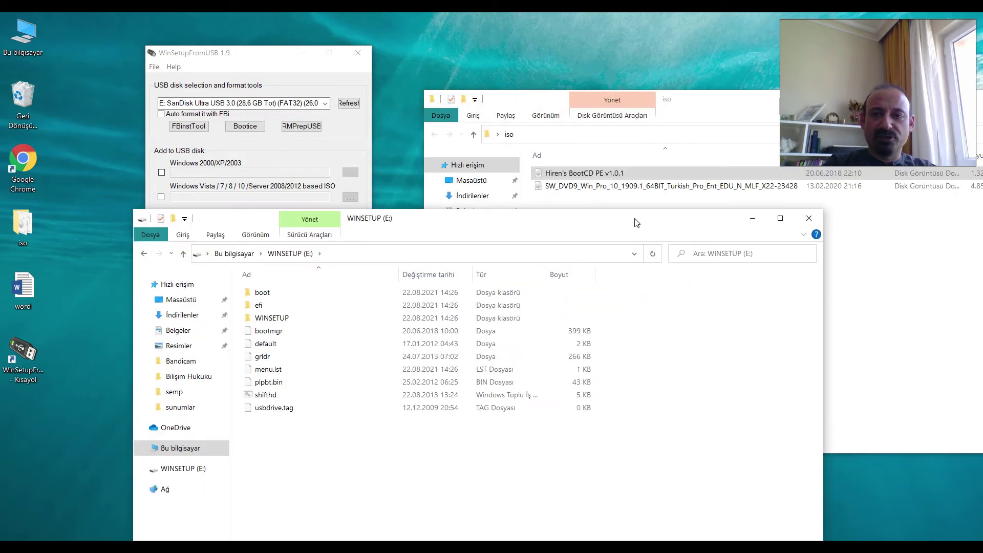
pyautogui.click(807, 220)
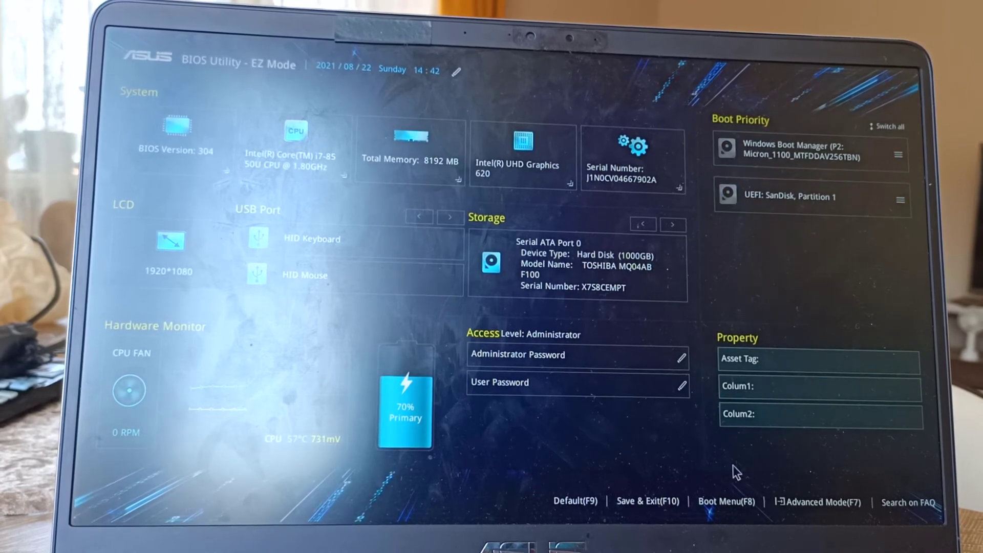
# - Boot the laptop from UEFI: SanDisk, Partition 1 through the BIOS and browse the drives in This PC
pyautogui.click(726, 500)
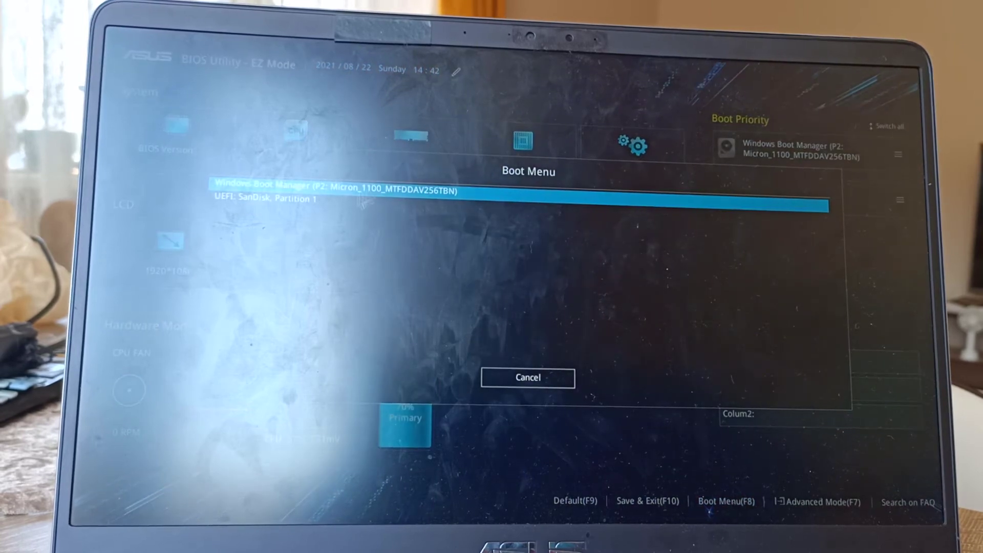
pyautogui.click(288, 194)
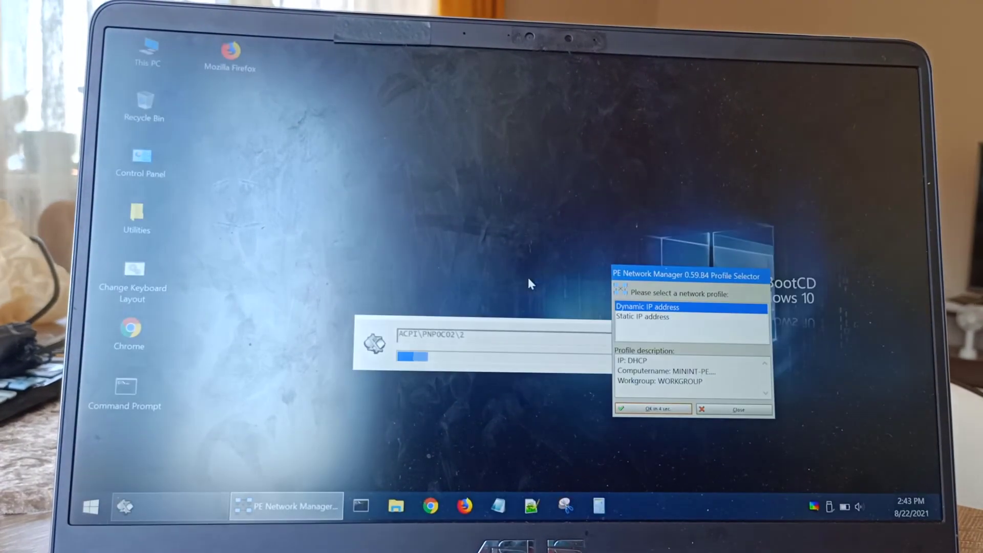
pyautogui.moveTo(668, 276); pyautogui.dragTo(460, 148)
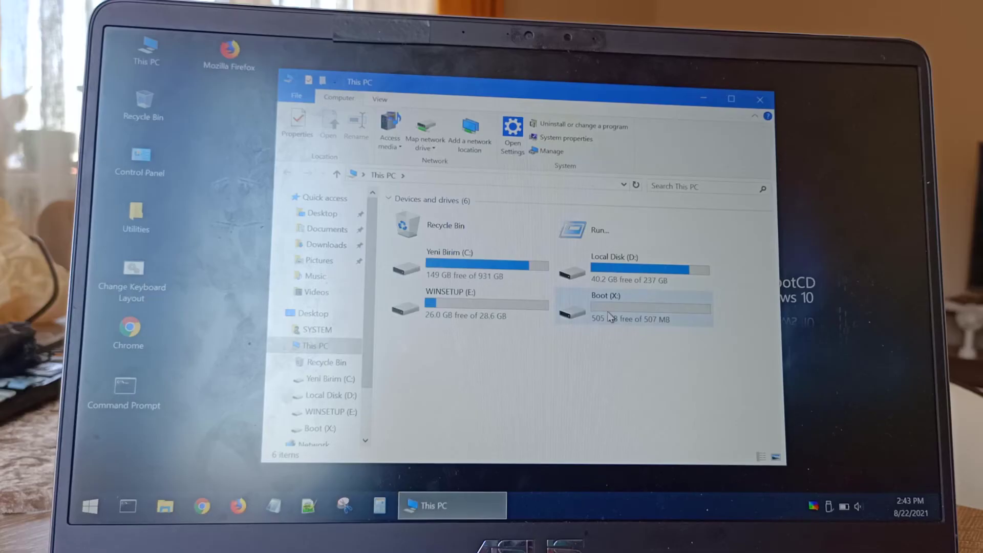
pyautogui.doubleClick(599, 308)
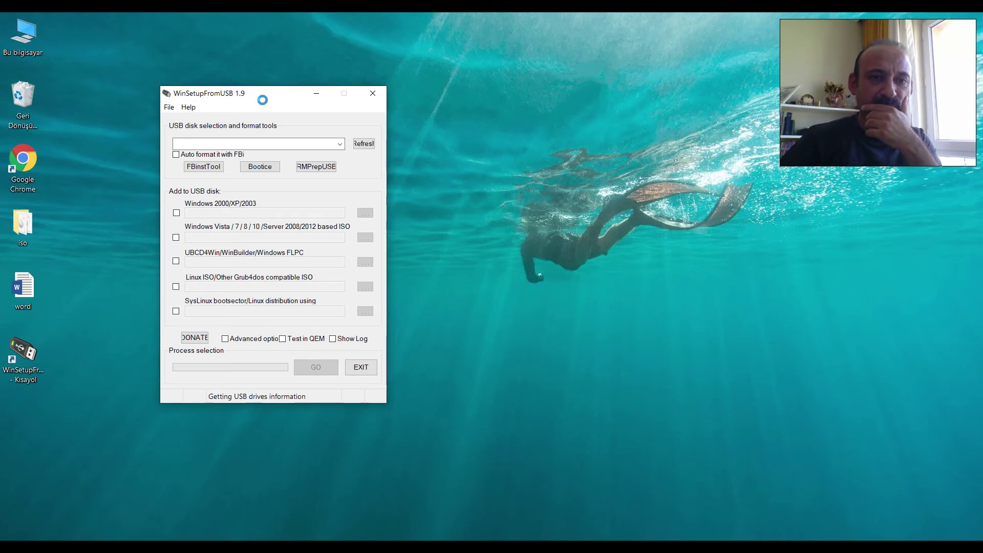
# - Check that the E: SanDisk Ultra USB 3.0 disk is the one chosen as the target in WinSetupFromUSB
pyautogui.moveTo(286, 101); pyautogui.dragTo(399, 85)
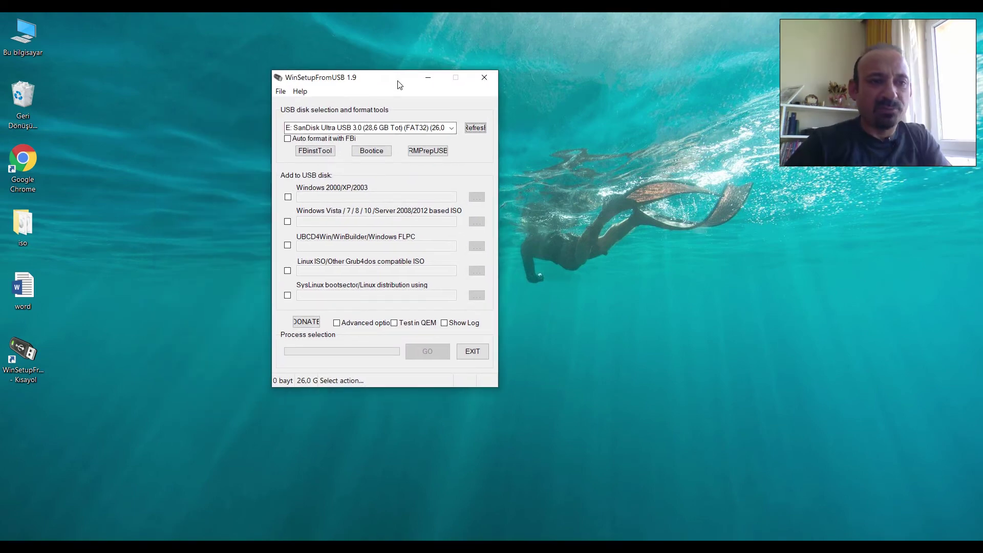
pyautogui.click(452, 128)
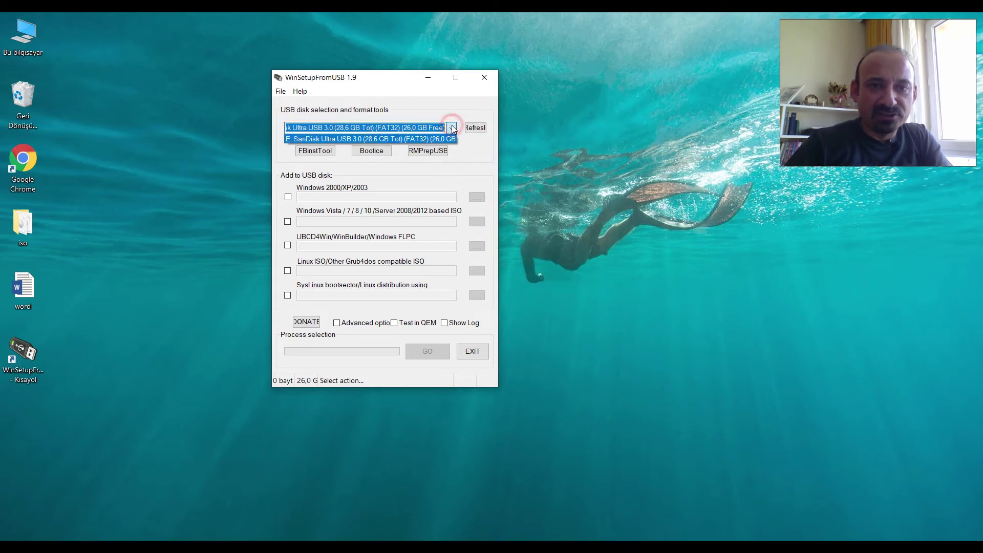
pyautogui.click(452, 128)
# - Add the SW_DVD9_Win_Pro_10_1909.1_64BIT Turkish ISO as the Windows Vista / 7 / 8 / 10 source, accepting that it is split for FAT32
pyautogui.moveTo(392, 82); pyautogui.dragTo(407, 61)
pyautogui.click(466, 106)
pyautogui.click(465, 104)
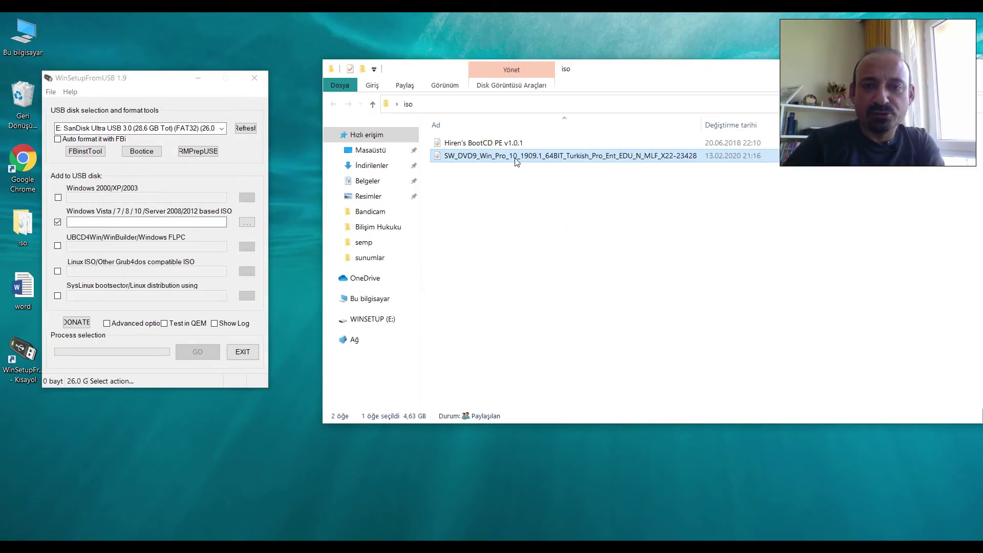
pyautogui.click(247, 222)
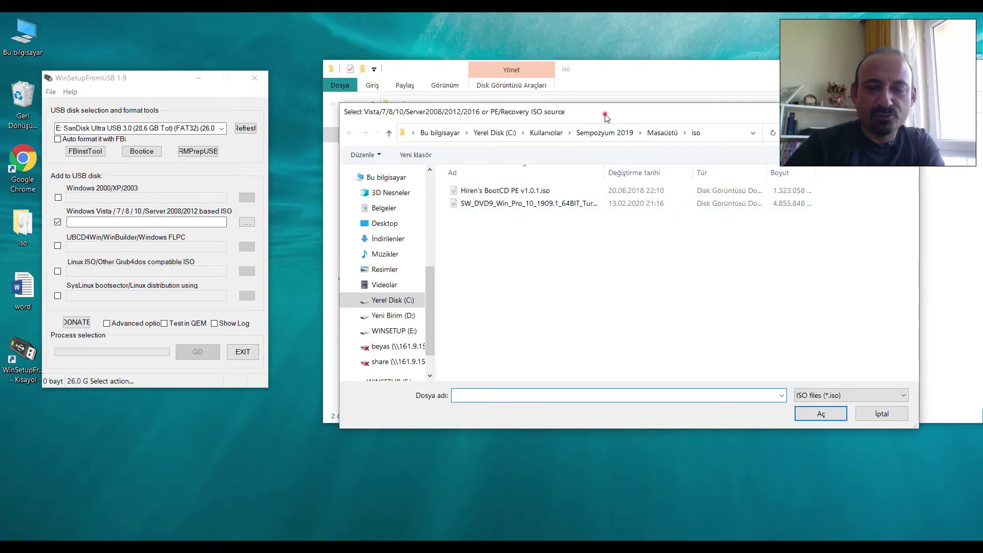
pyautogui.moveTo(605, 117); pyautogui.dragTo(570, 170)
pyautogui.doubleClick(530, 257)
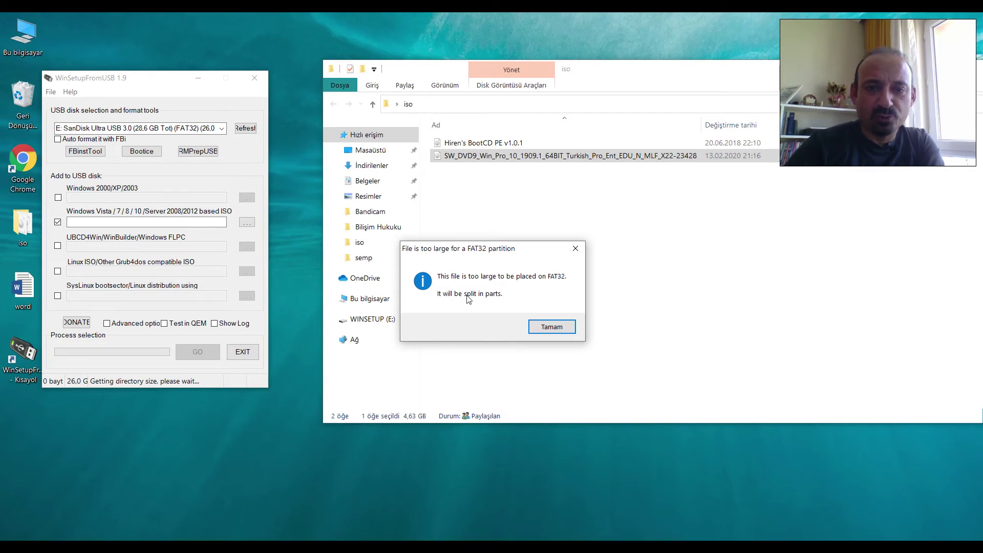
pyautogui.click(551, 327)
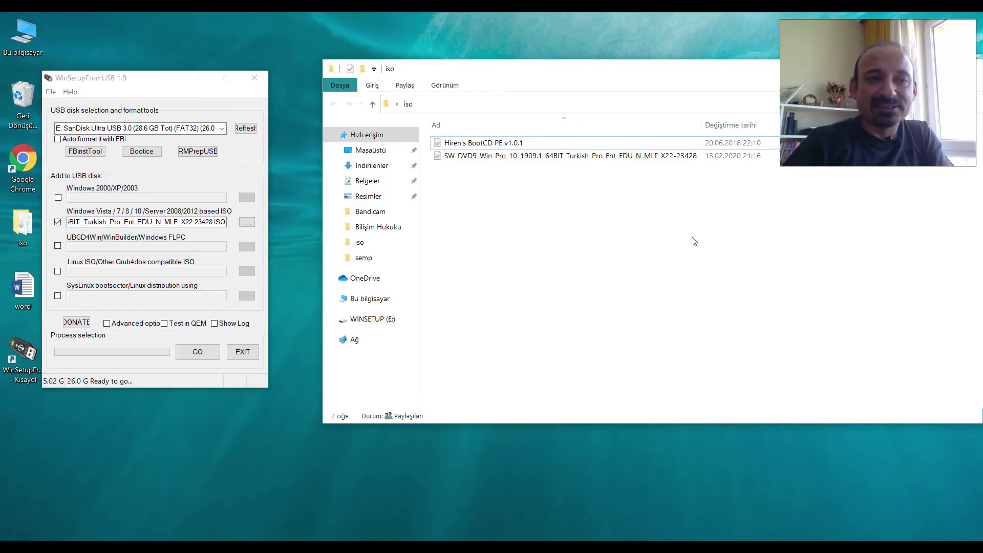
pyautogui.click(58, 140)
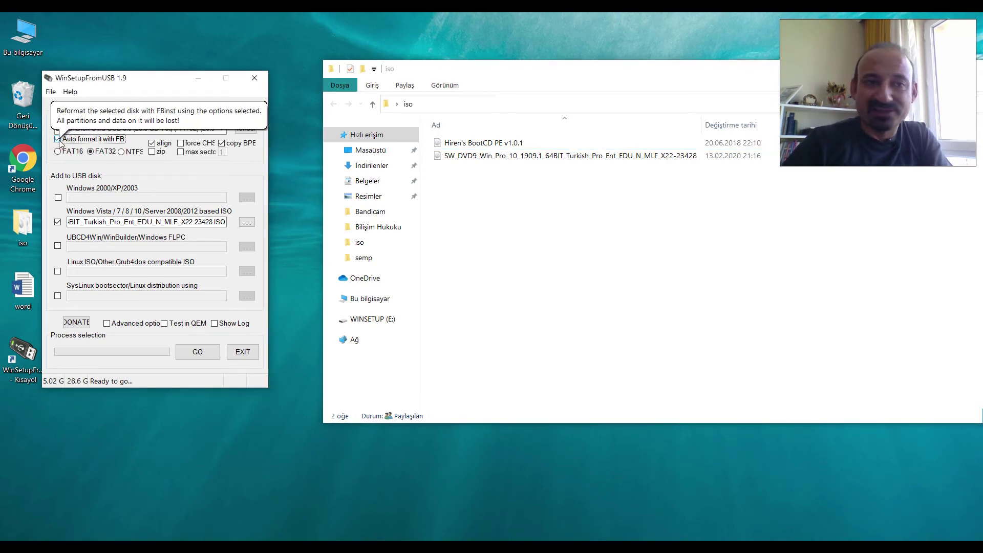
pyautogui.click(566, 156)
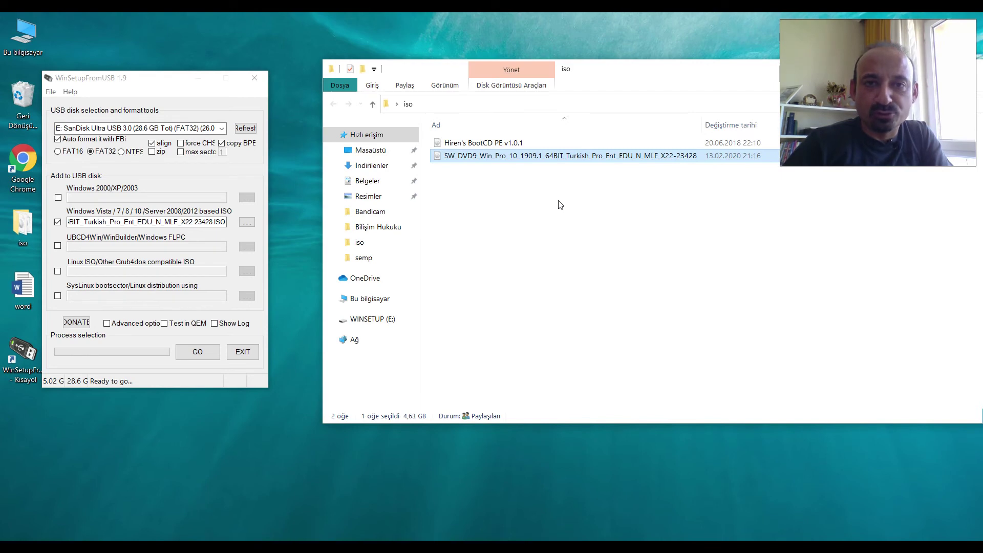
pyautogui.click(58, 140)
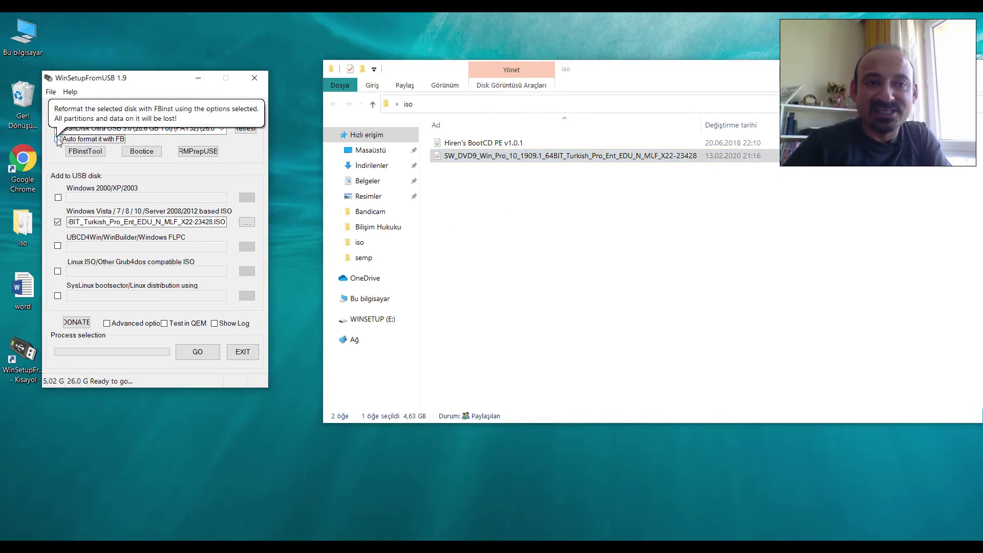
pyautogui.click(499, 156)
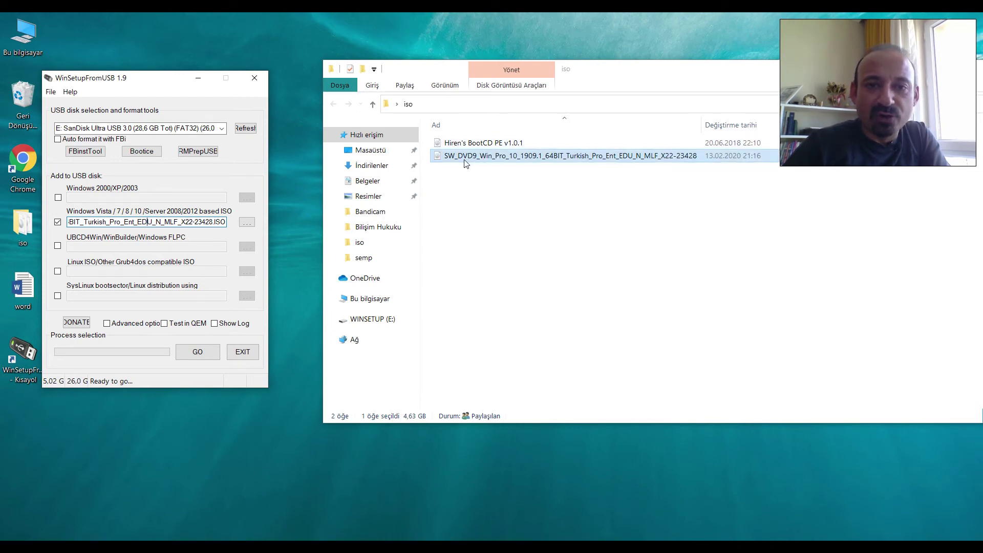
# - Write the Windows 10 image to the USB disk without reformatting it, acknowledge completion and exit WinSetupFromUSB
pyautogui.click(203, 352)
pyautogui.click(203, 352)
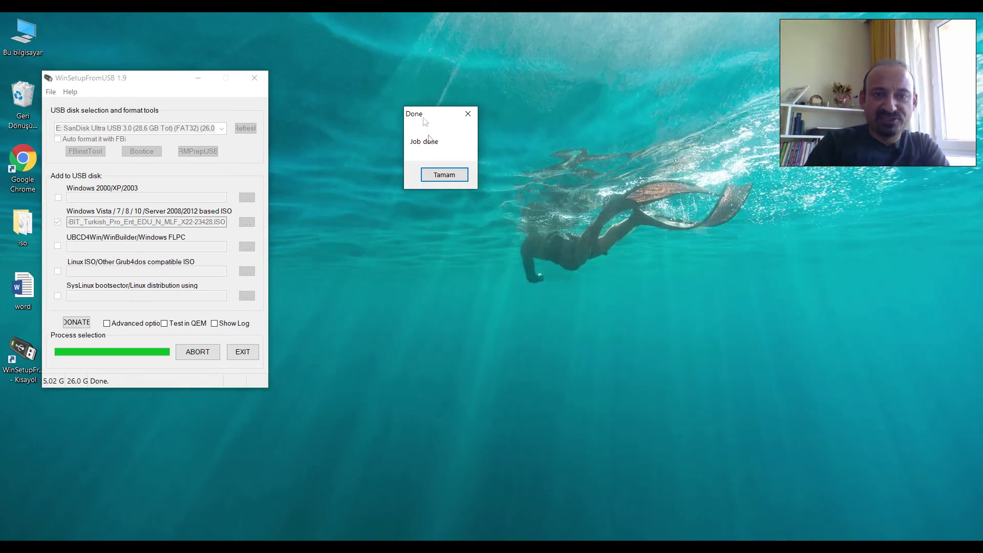
pyautogui.click(447, 175)
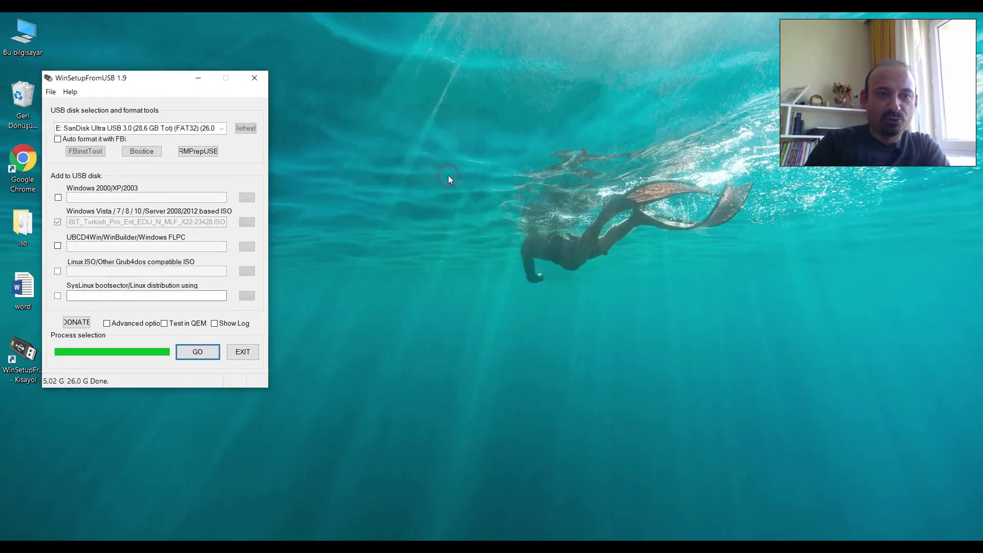
pyautogui.click(243, 352)
# - Check the free space of the WINSETUP (E:) drive in This PC, then close the window
pyautogui.doubleClick(23, 35)
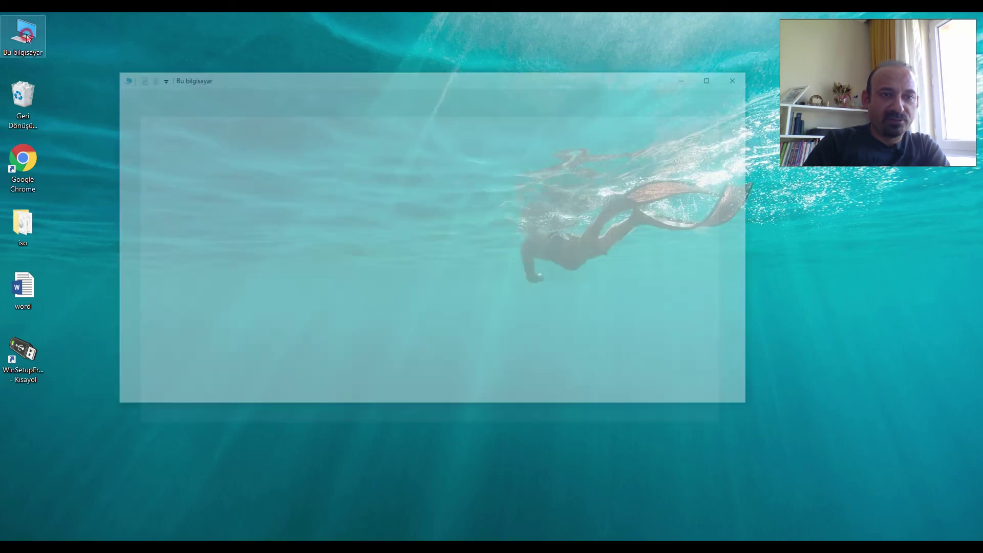
pyautogui.click(572, 220)
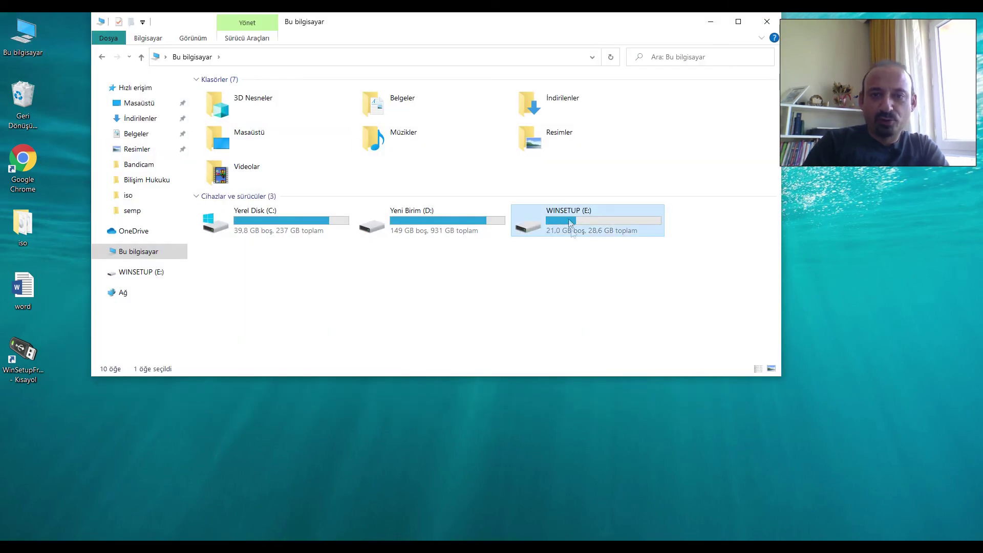
pyautogui.click(555, 286)
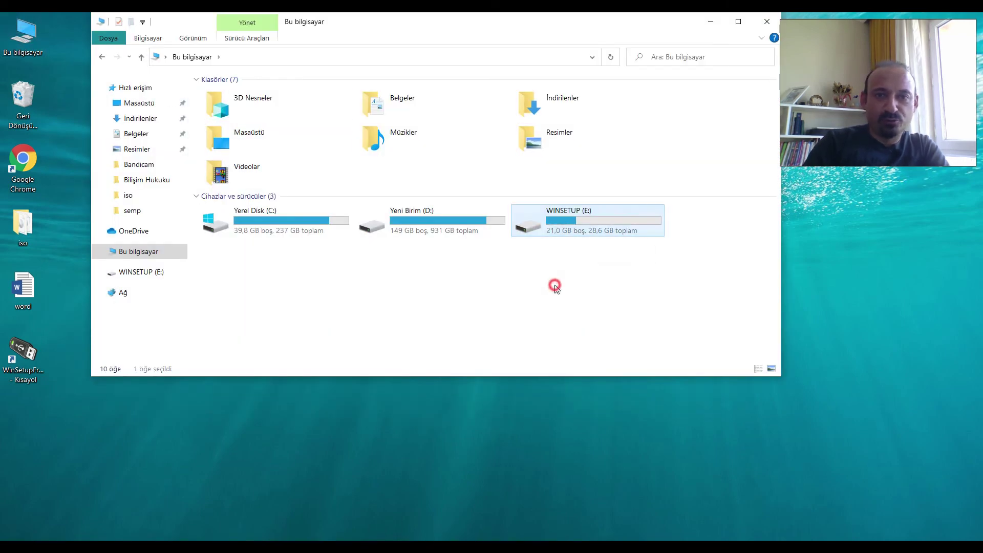
pyautogui.click(766, 21)
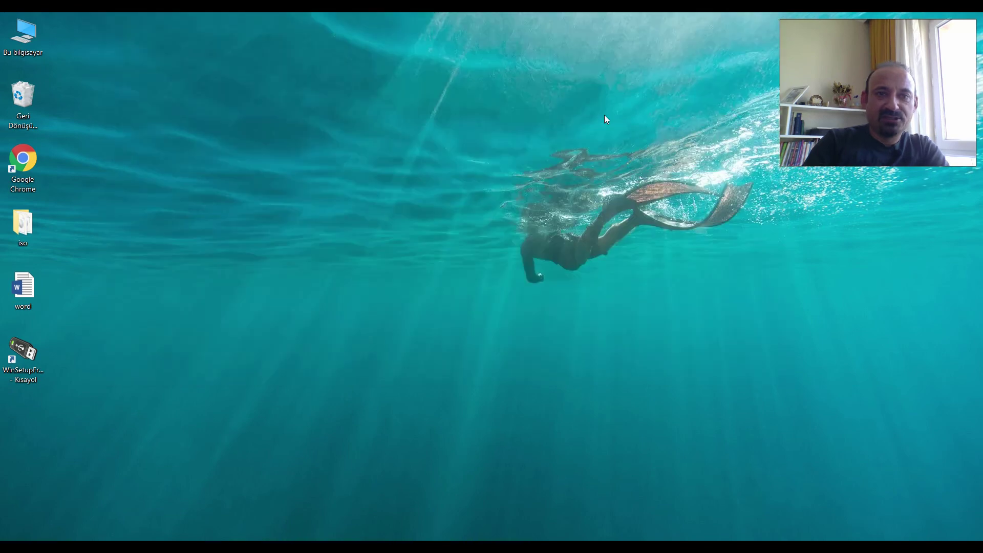